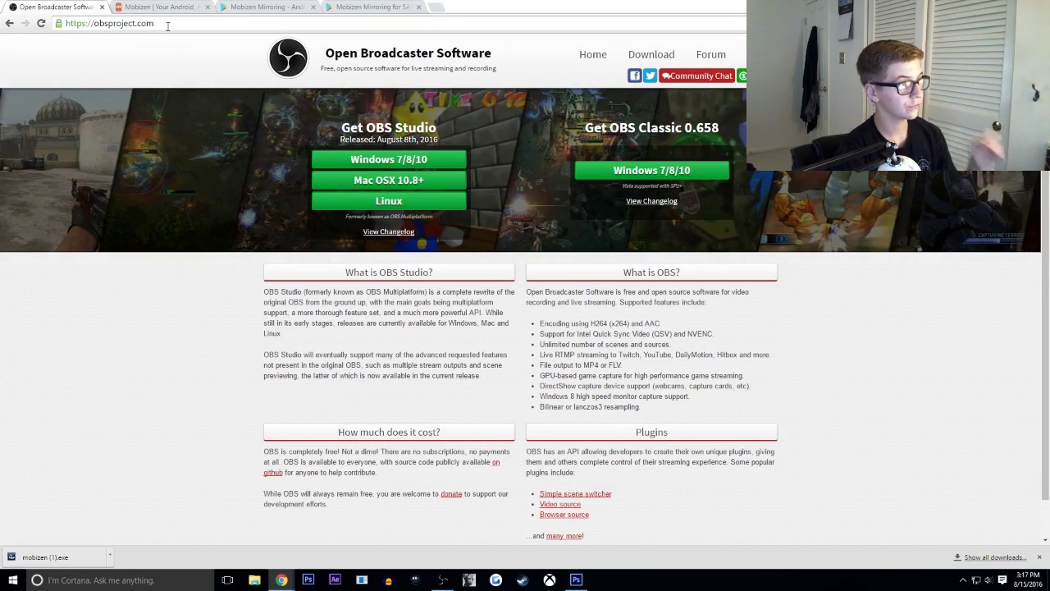
# Select the obsproject.com web address in Chrome's address bar
pyautogui.click(175, 25)
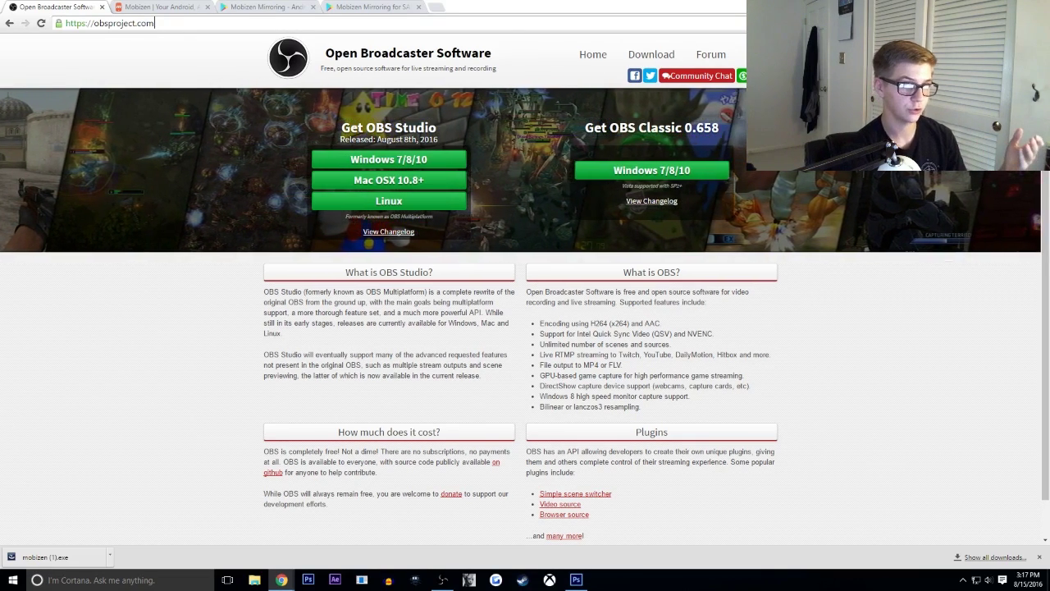
pyautogui.moveTo(1049, 97)
pyautogui.mouseDown()
pyautogui.moveTo(509, 97)
pyautogui.moveTo(1049, 106)
pyautogui.mouseUp()
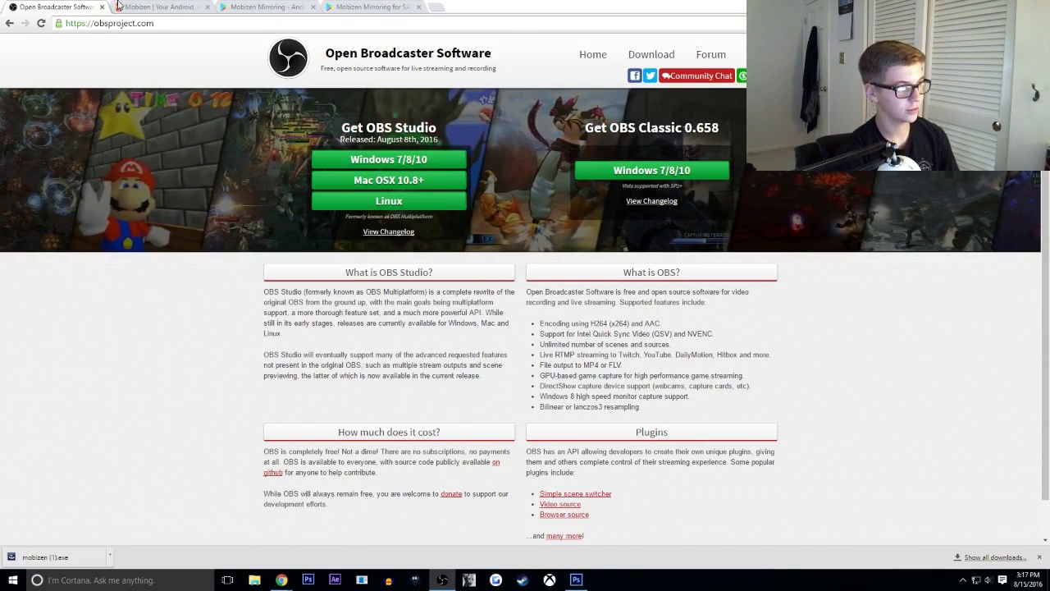
pyautogui.click(160, 6)
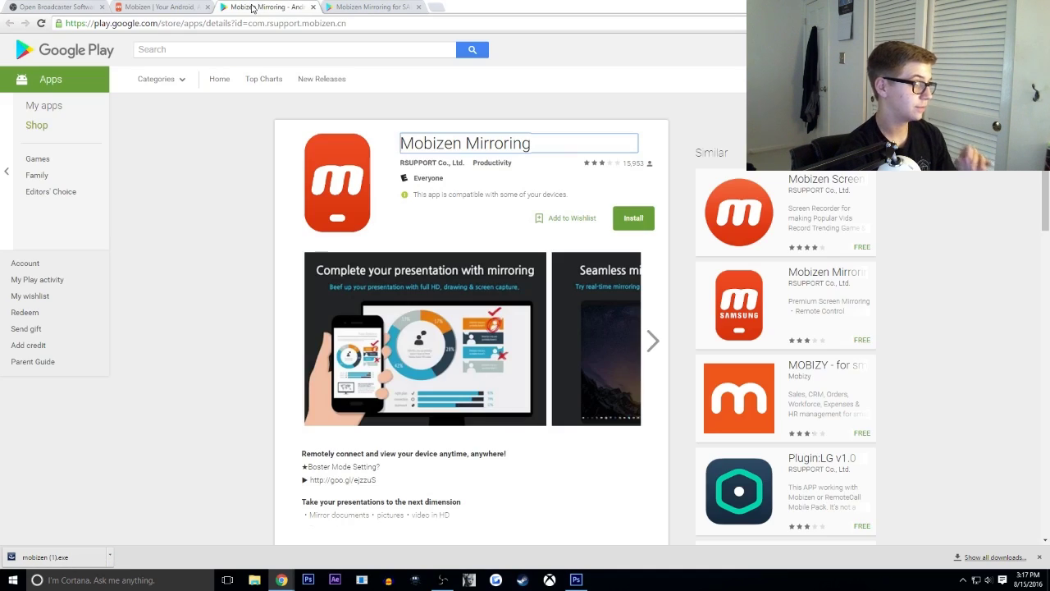
# Highlight the Mobizen Mirroring store title, then the Mobizen Mirroring for SAMSUNG title
pyautogui.click(254, 7)
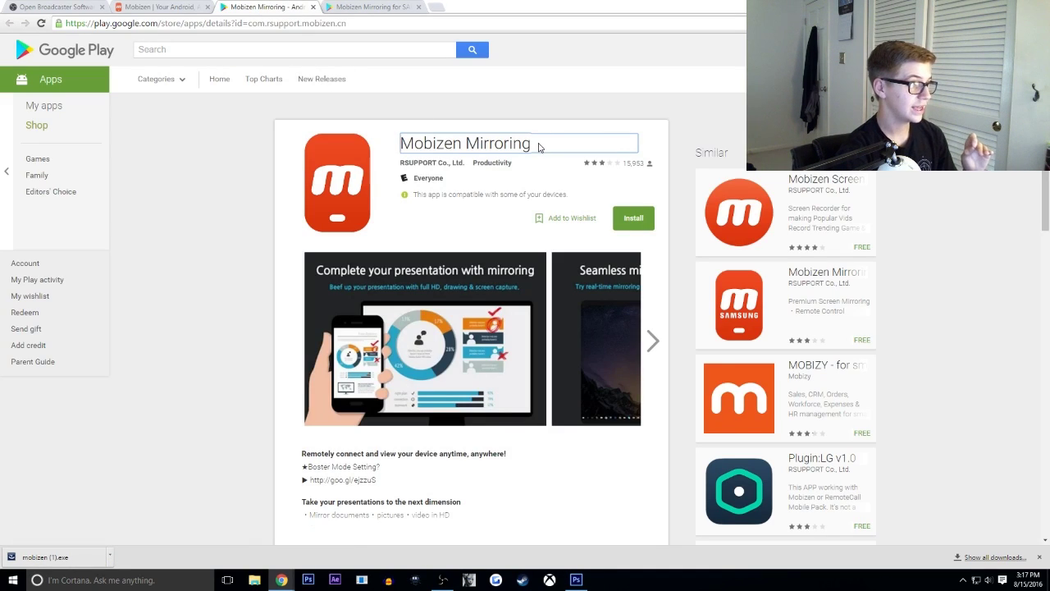
pyautogui.moveTo(538, 143)
pyautogui.mouseDown()
pyautogui.moveTo(509, 144)
pyautogui.moveTo(537, 143)
pyautogui.mouseUp()
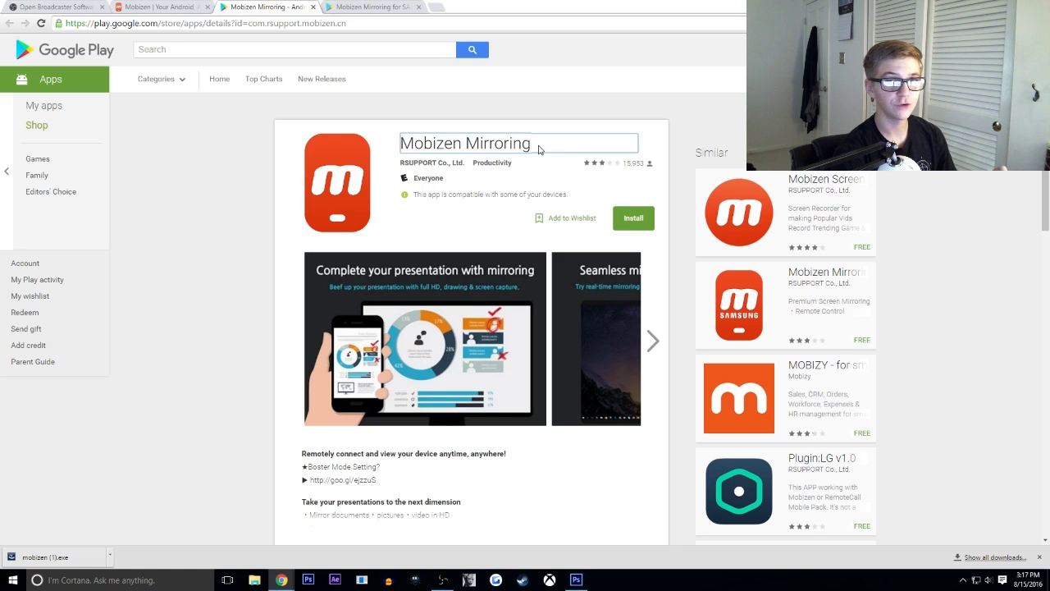
pyautogui.hotkey('ctrl', 'Tab')
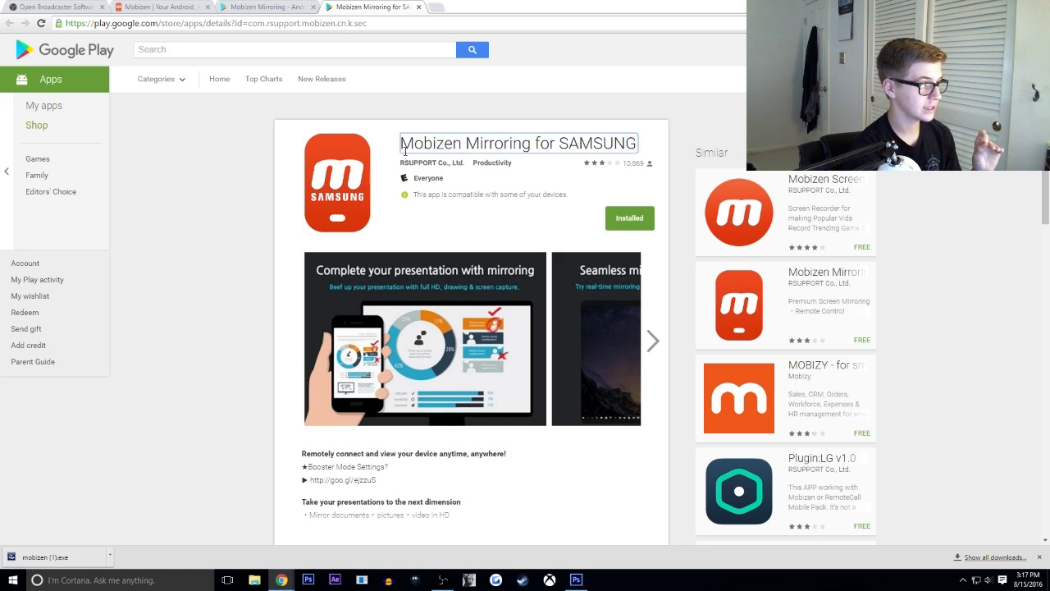
pyautogui.moveTo(402, 145); pyautogui.dragTo(512, 162)
pyautogui.click(585, 139)
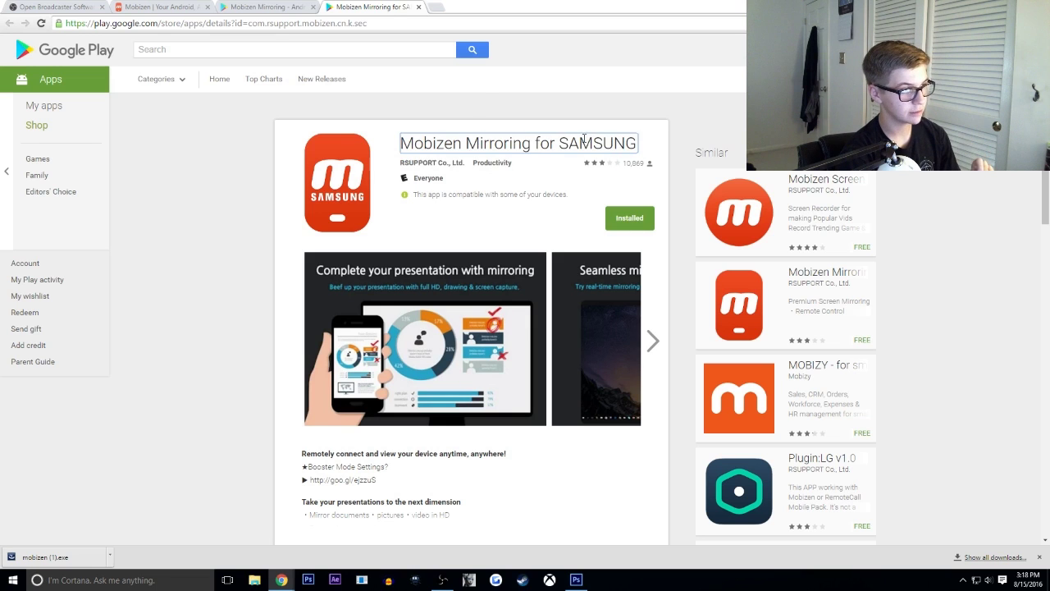
# Switch between the standard and SAMSUNG Mobizen listings again, highlighting the standard title
pyautogui.click(293, 6)
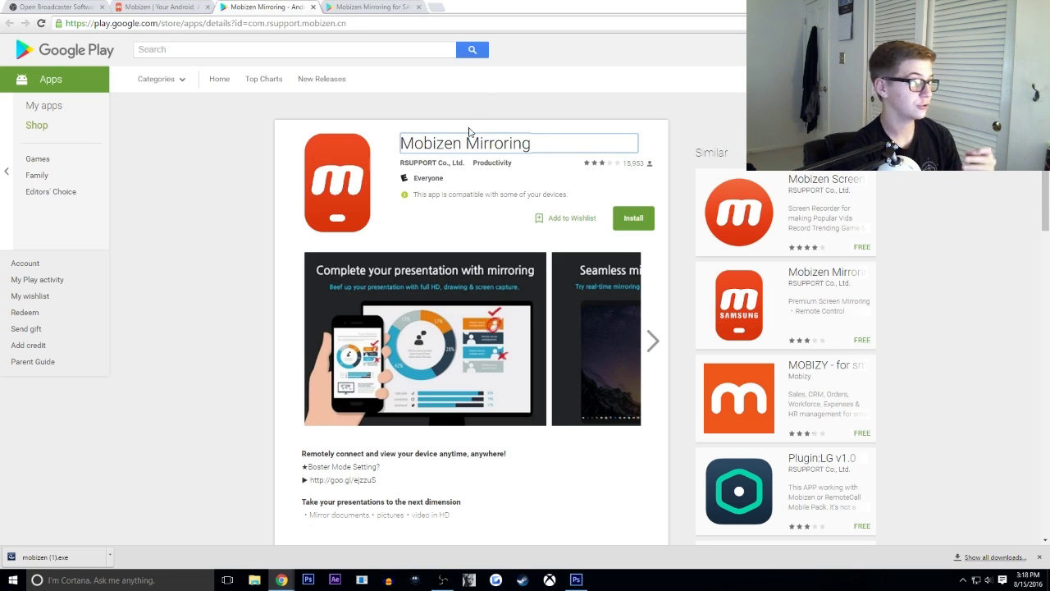
pyautogui.moveTo(542, 148); pyautogui.dragTo(501, 149)
pyautogui.click(371, 7)
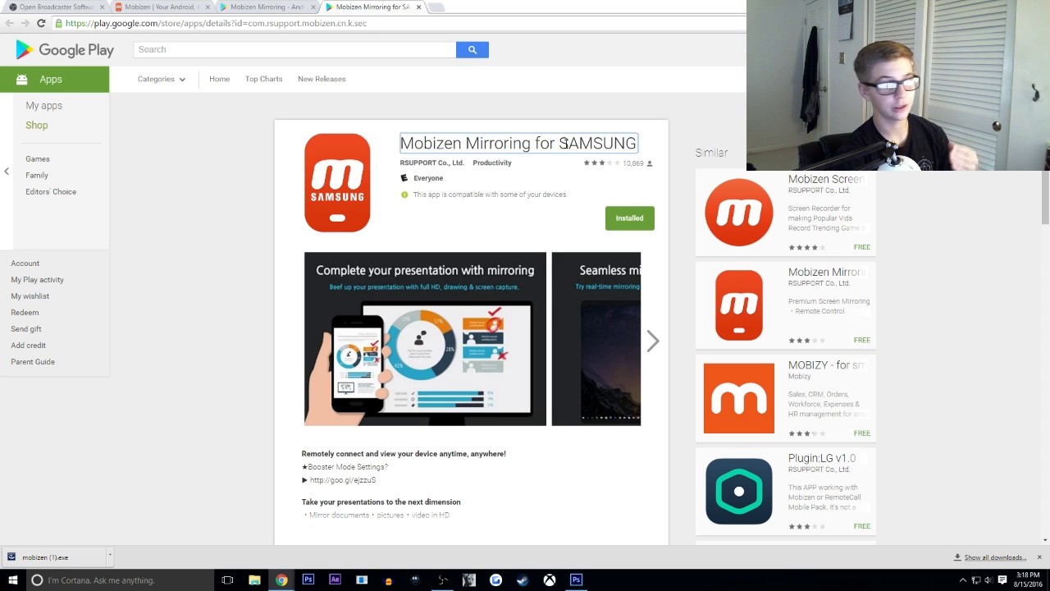
pyautogui.click(276, 6)
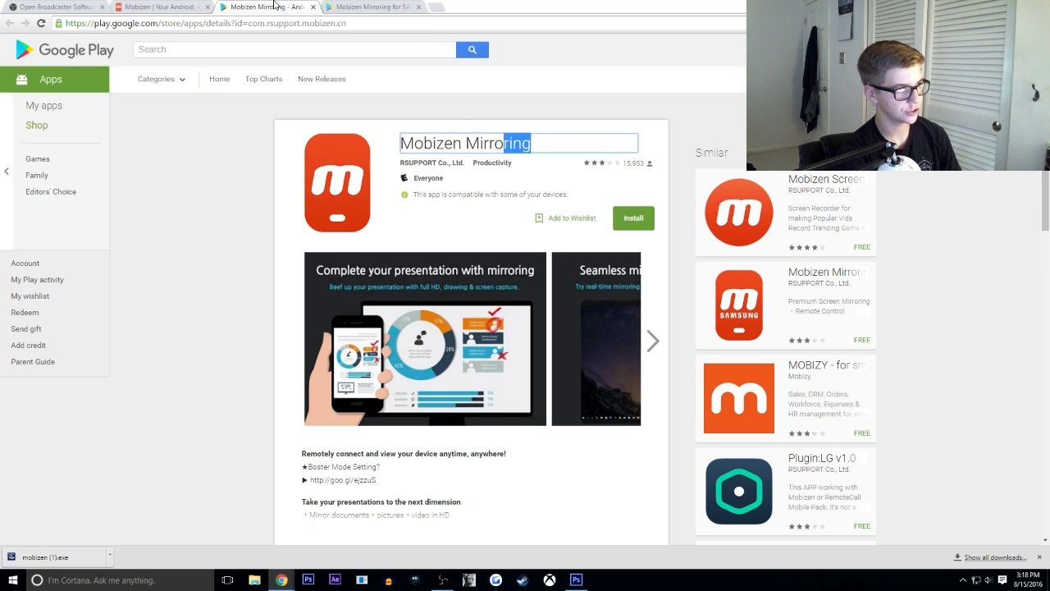
pyautogui.click(521, 145)
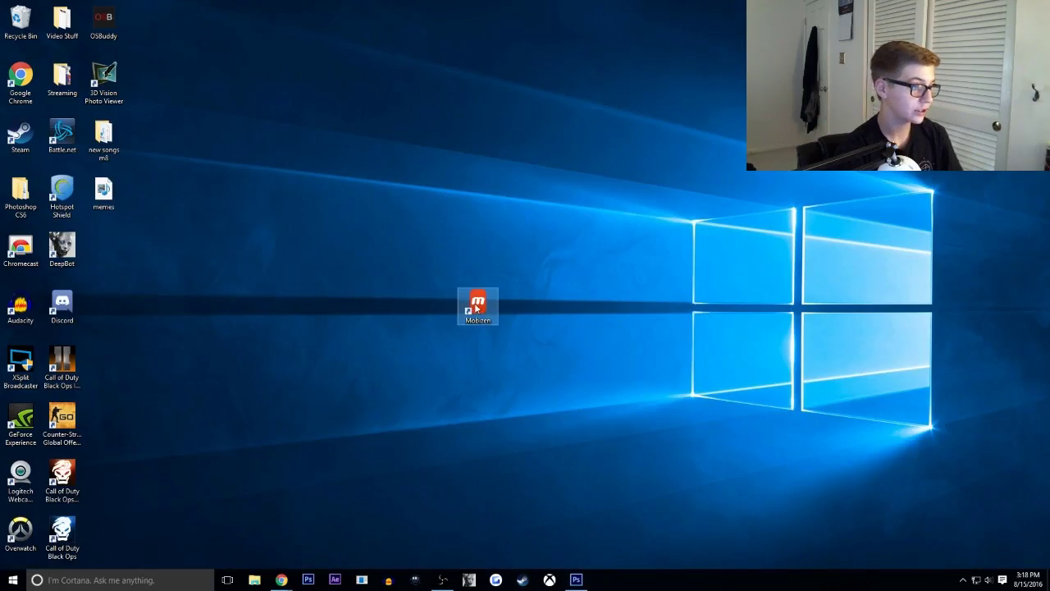
# Launch Mobizen from the desktop shortcut, reposition its window, and sign in to connect
pyautogui.doubleClick(476, 307)
pyautogui.moveTo(525, 128); pyautogui.dragTo(467, 128)
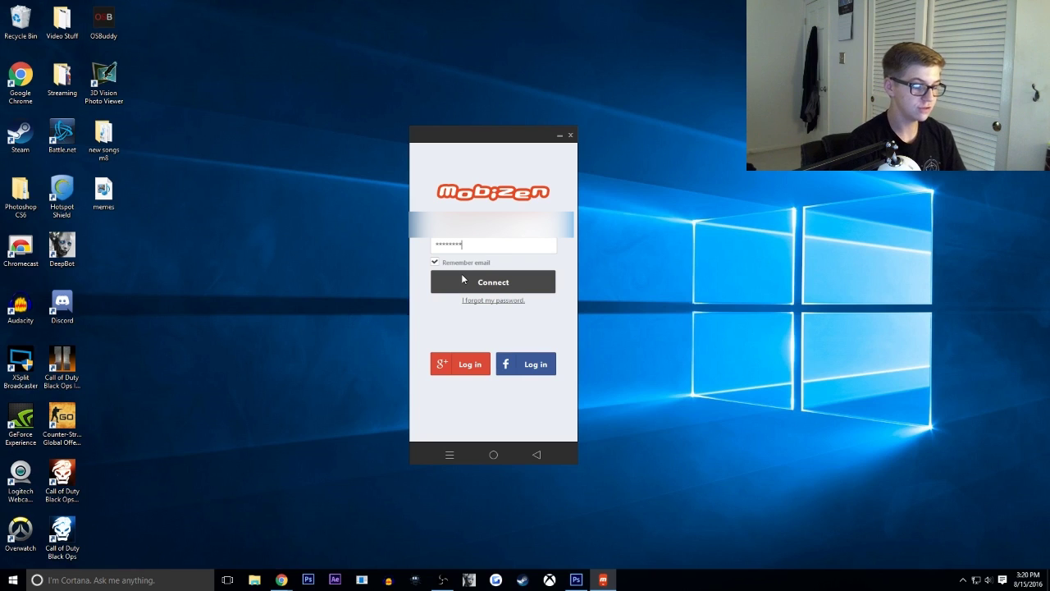
pyautogui.click(462, 279)
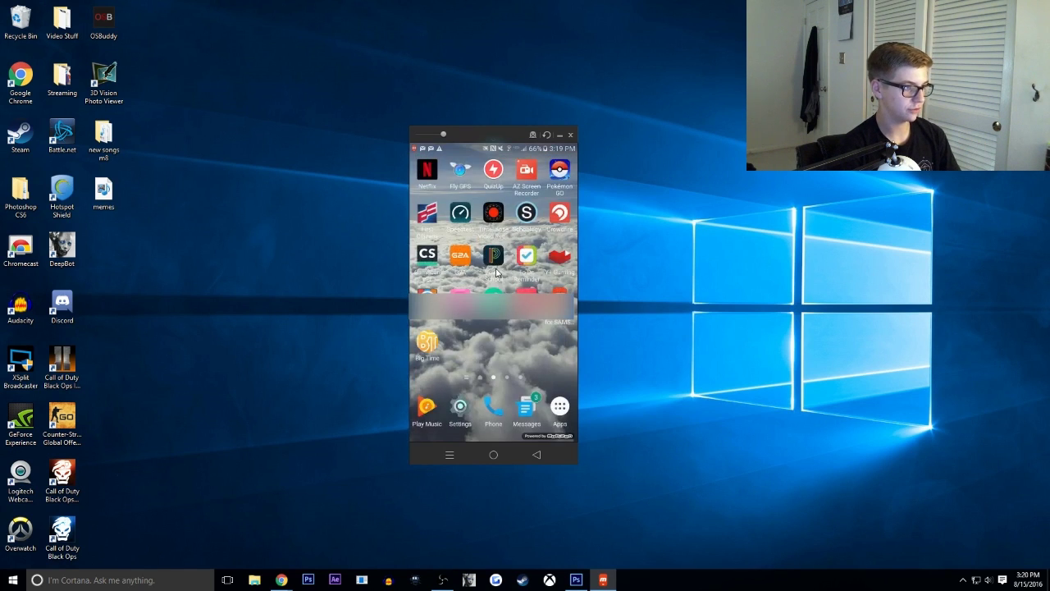
# Swipe back to the widget home page, open the Stuff folder, and launch Madden
pyautogui.moveTo(514, 289)
pyautogui.mouseDown()
pyautogui.moveTo(434, 290)
pyautogui.moveTo(519, 294)
pyautogui.mouseUp()
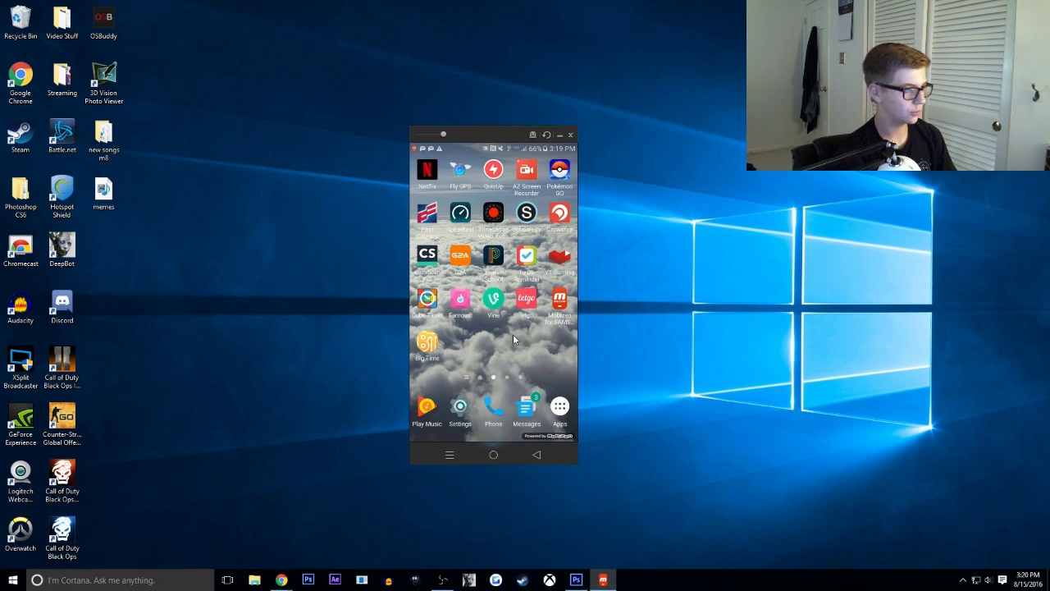
pyautogui.moveTo(512, 334); pyautogui.dragTo(567, 332)
pyautogui.click(513, 255)
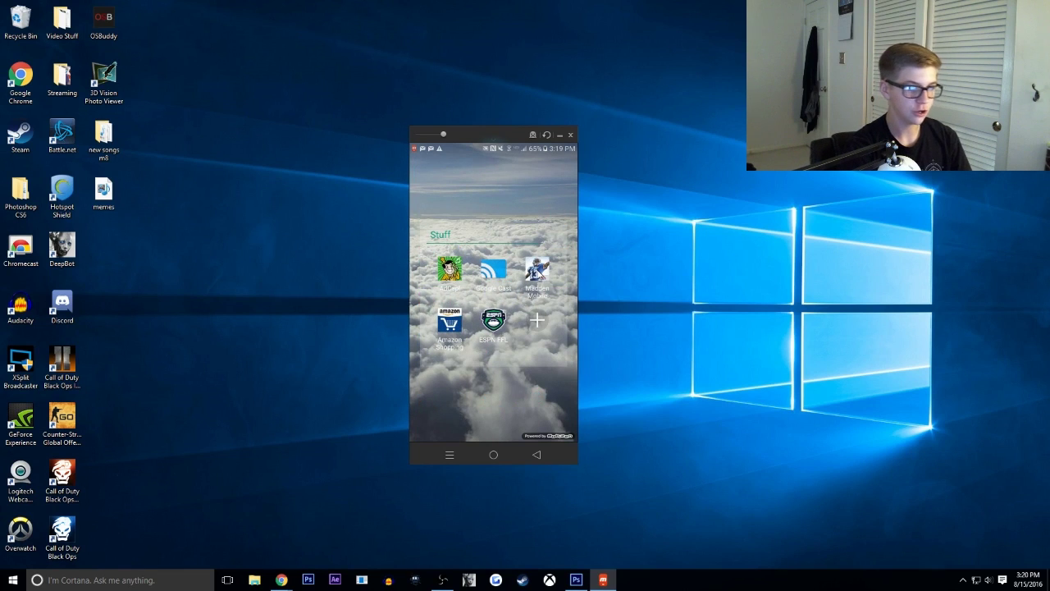
pyautogui.click(538, 271)
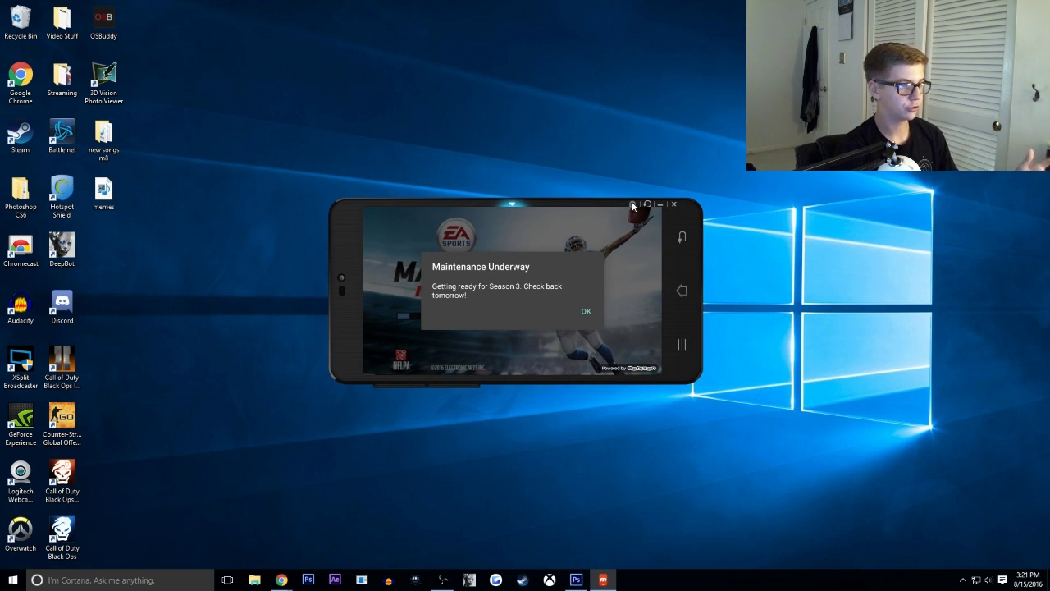
# Remove the phone frame, try full screen, move the mirror upper-left, and bring up OBS
pyautogui.click(633, 205)
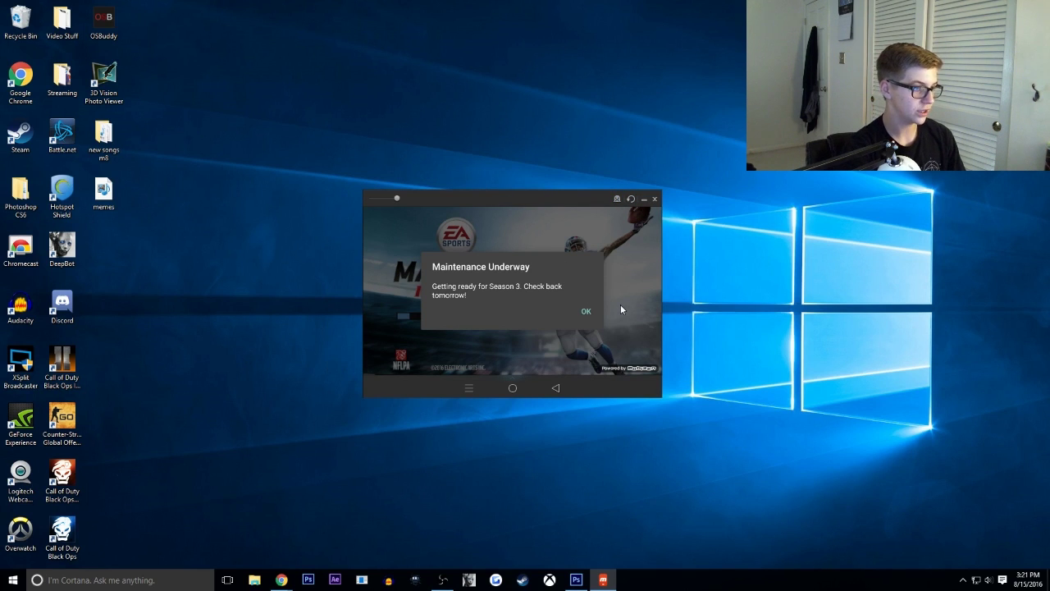
pyautogui.press('F11')
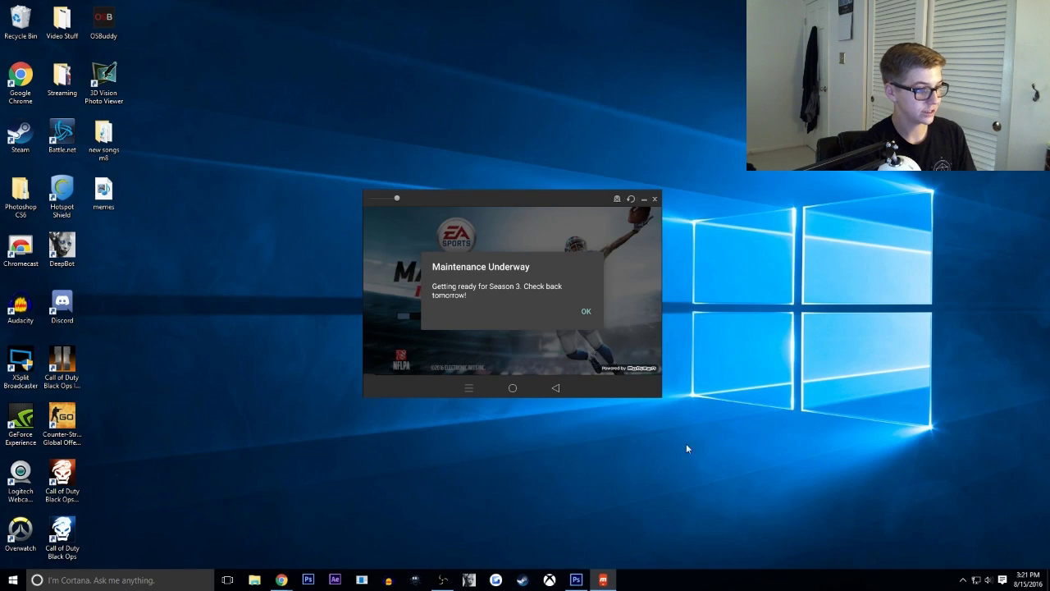
pyautogui.moveTo(556, 199); pyautogui.dragTo(352, 180)
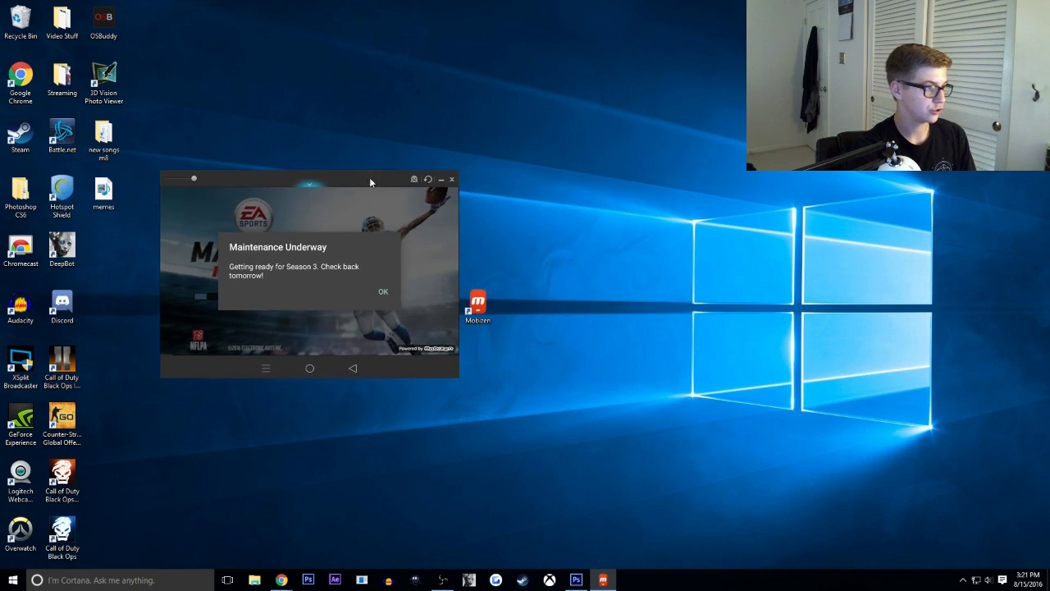
pyautogui.click(442, 579)
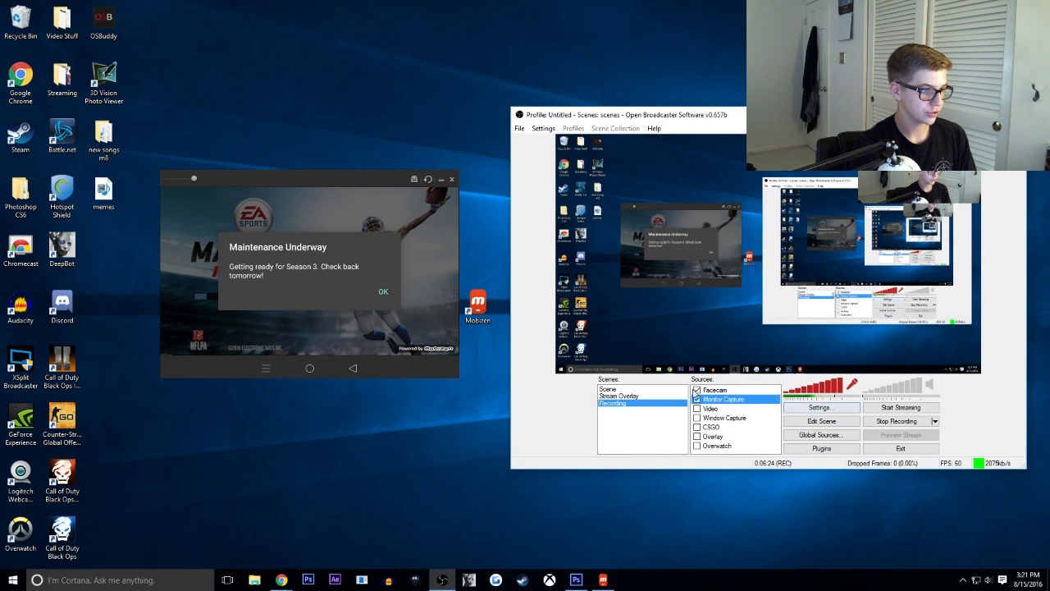
# Enable Sub-Region capture (0,0, 1920×1080) in the Monitor Capture source properties
pyautogui.rightClick(734, 408)
pyautogui.rightClick(703, 399)
pyautogui.click(726, 474)
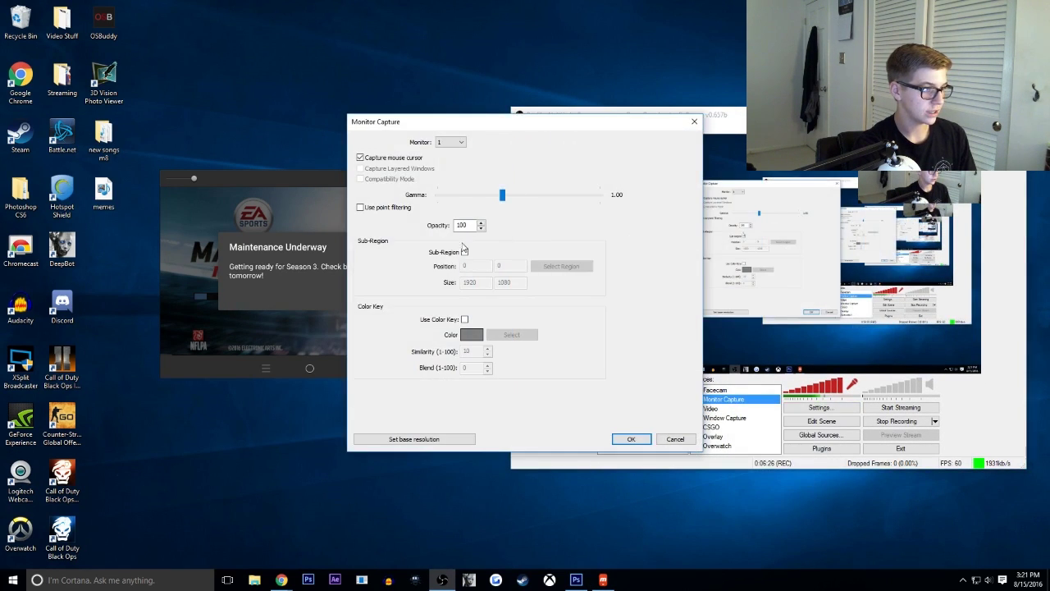
pyautogui.click(465, 253)
pyautogui.moveTo(570, 123); pyautogui.dragTo(744, 127)
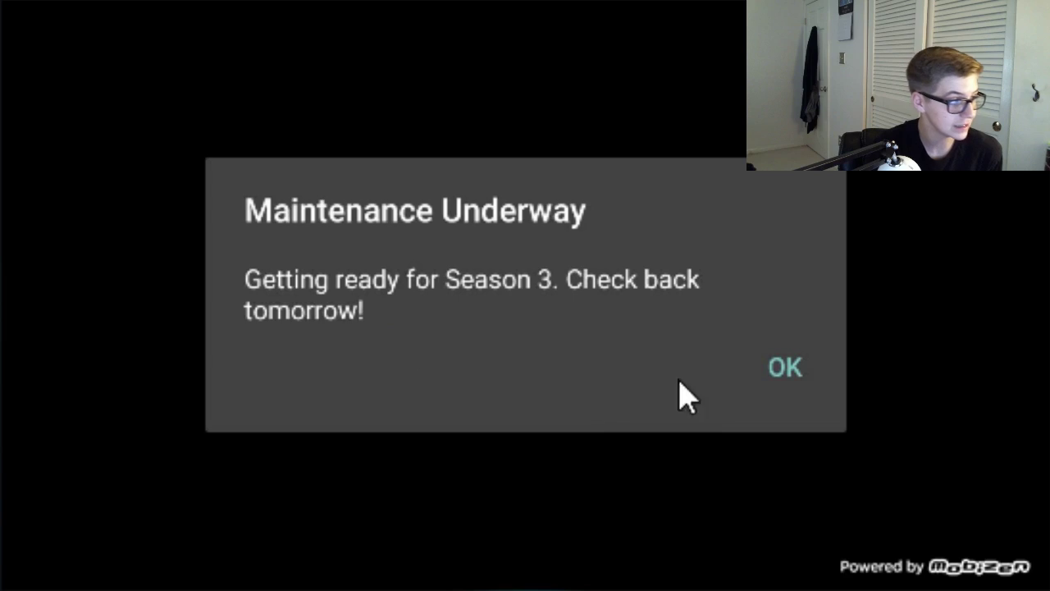
# Dismiss Madden's Maintenance Underway notice in the mirrored full-screen view
pyautogui.click(785, 374)
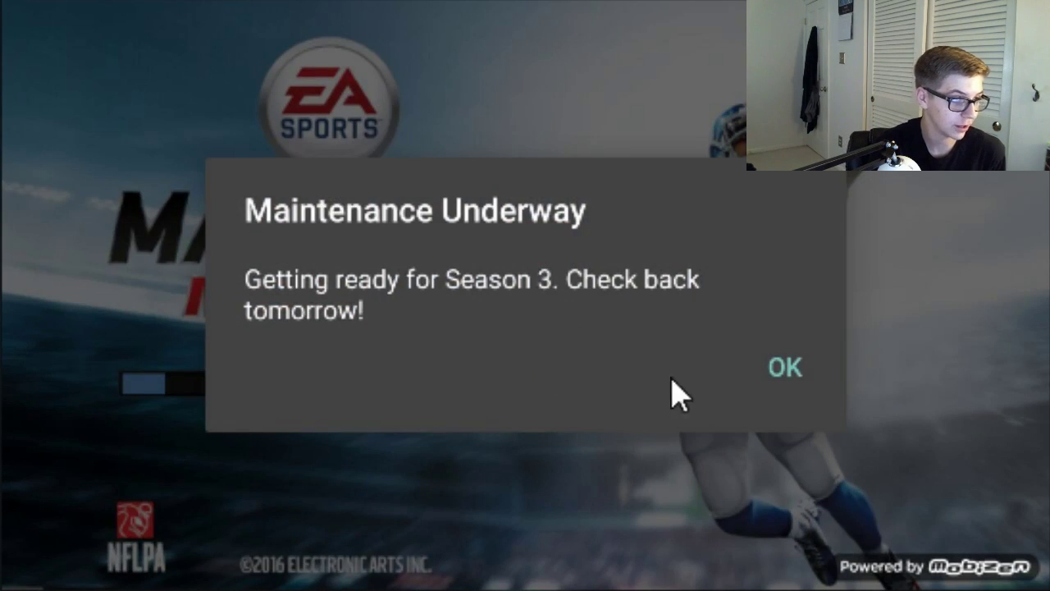
pyautogui.click(809, 361)
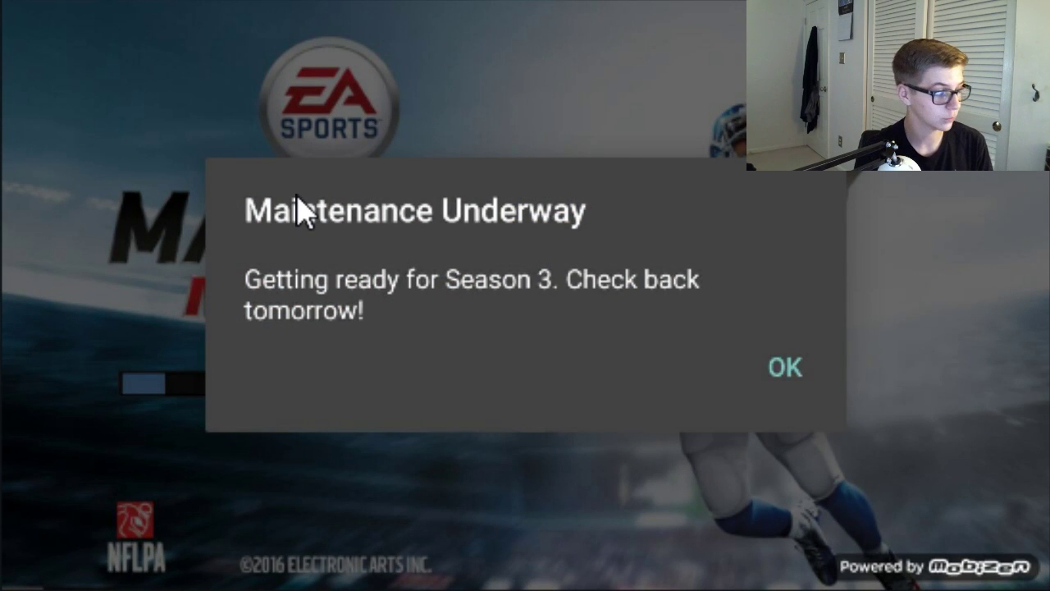
pyautogui.click(806, 369)
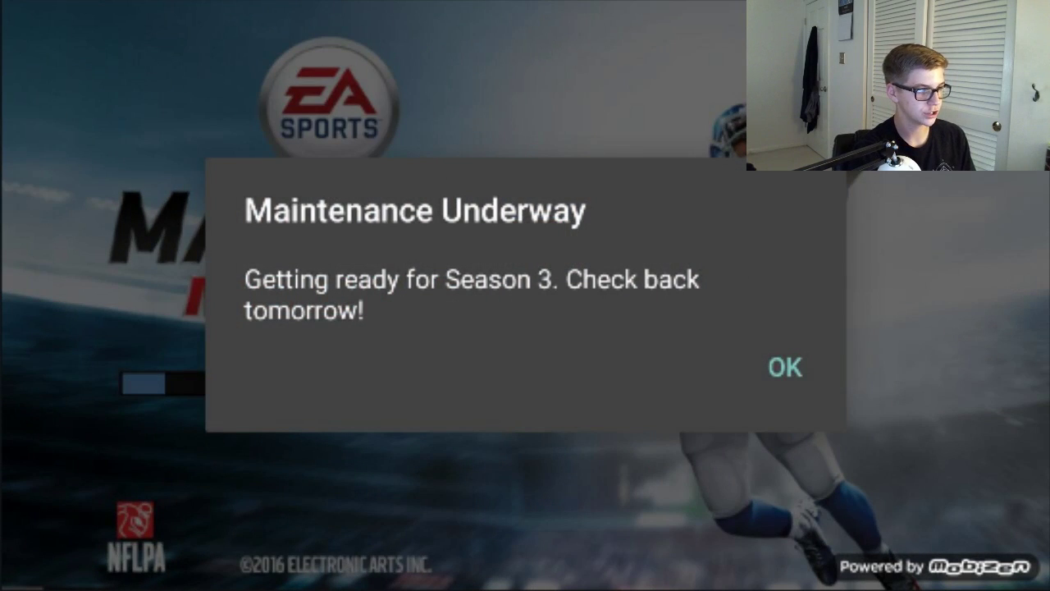